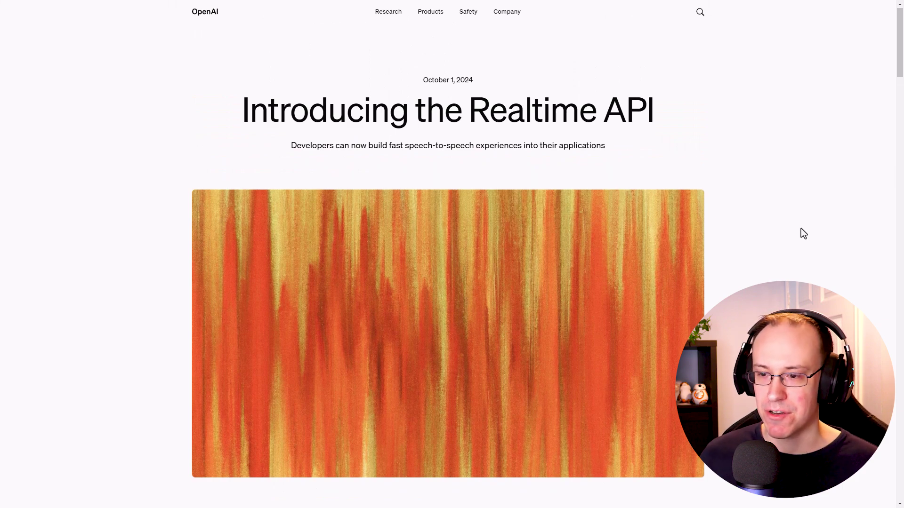
Step: Scroll through the 'Introducing the Realtime API' article
scroll(800, 228, down, 8)
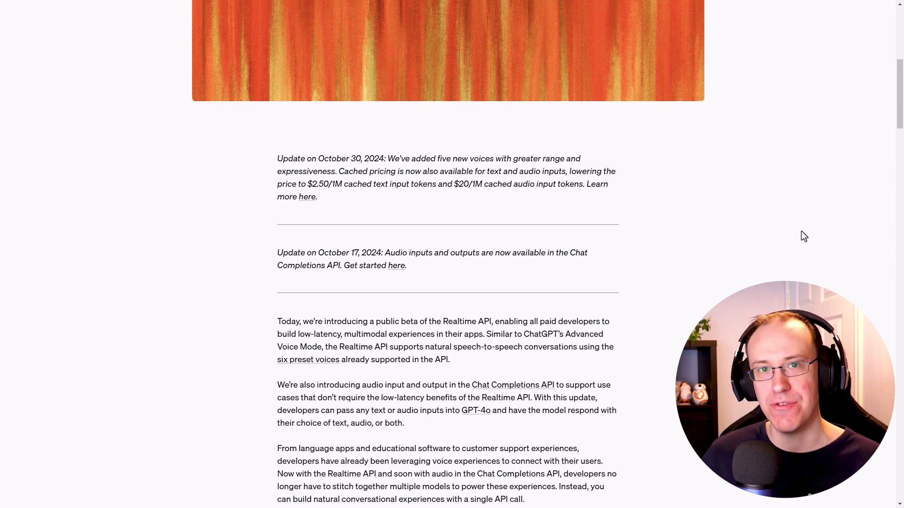
scroll(801, 231, down, 3)
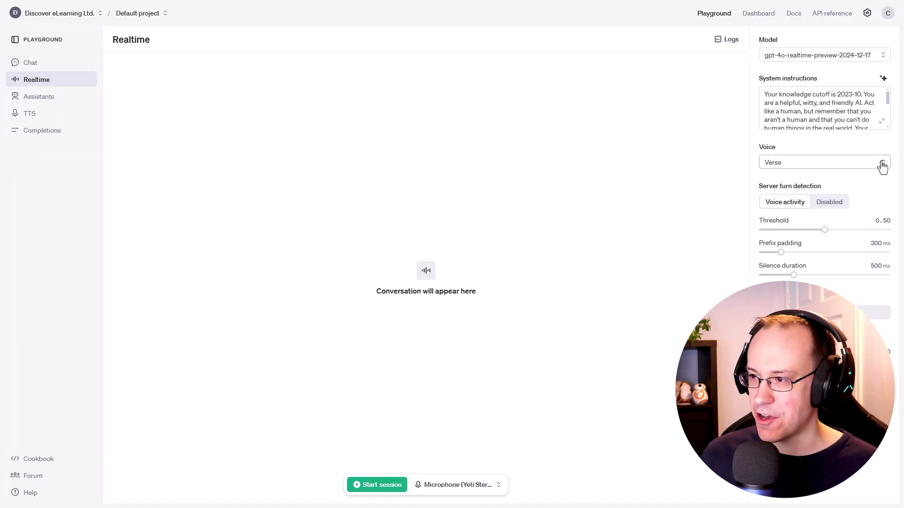
Step: Play the Verse voice sample from the Realtime Voice dropdown
click(882, 167)
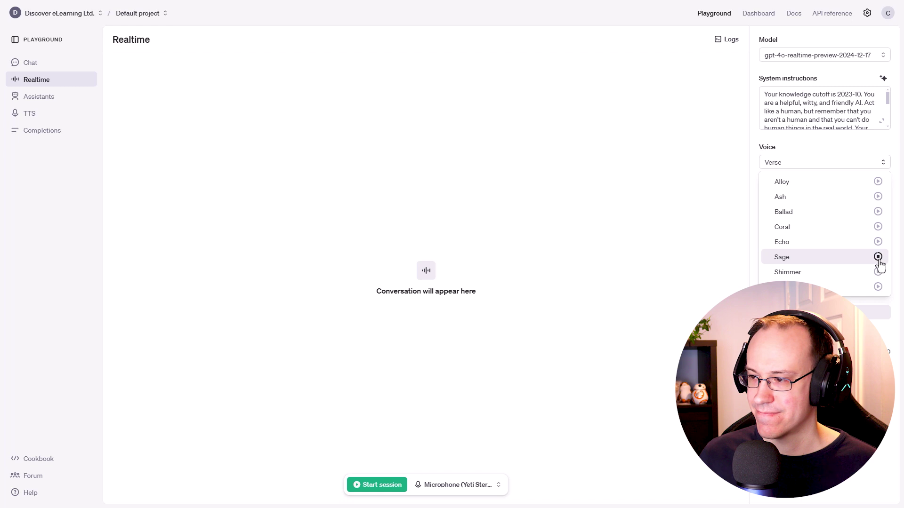
click(878, 287)
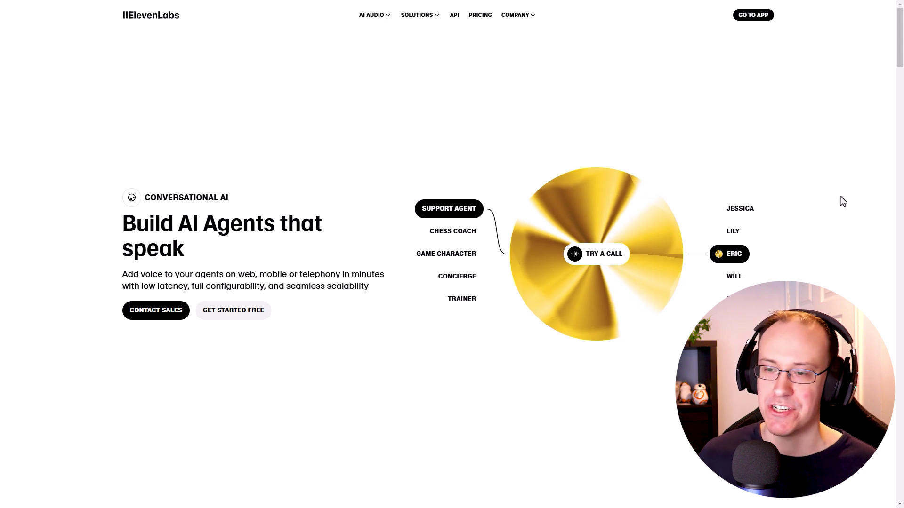
Step: Scroll the ElevenLabs Conversational AI page down to the 'Low latency' section
scroll(902, 51, down, 2)
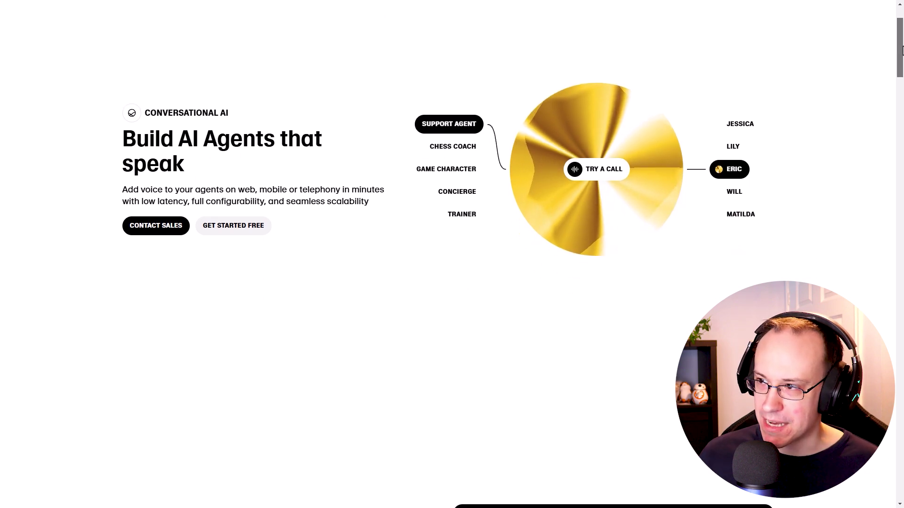
scroll(461, 330, down, 7)
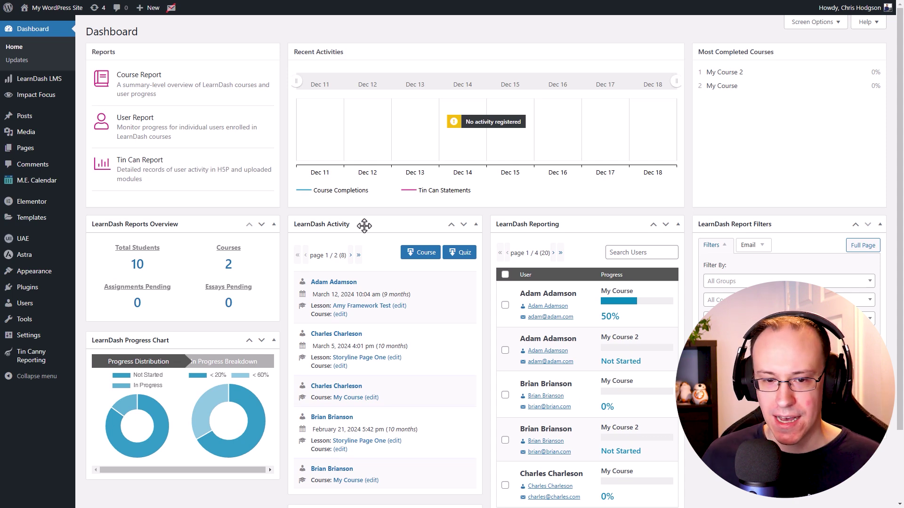
Step: Go to eLM Toolkit's OpenAI Platform > OpenAI GPT-4 settings and show the chat completion Model list
mouse_move(70, 339)
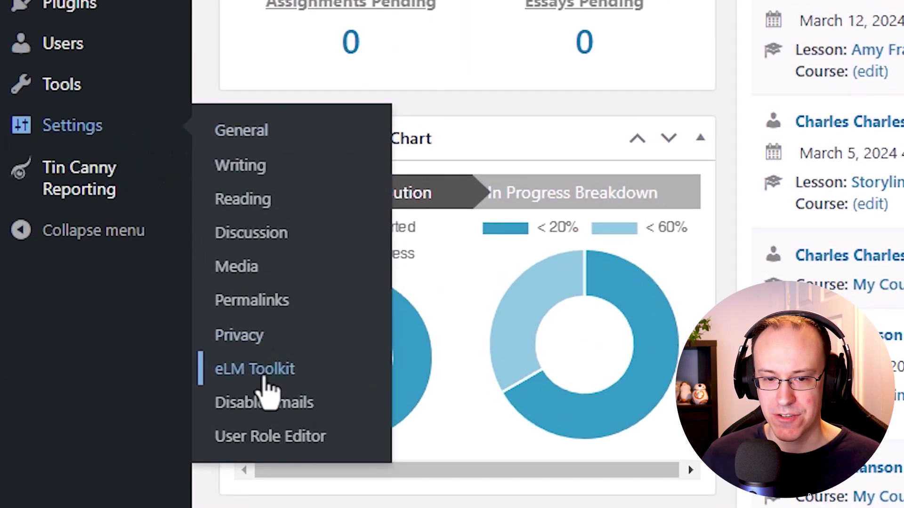
click(264, 374)
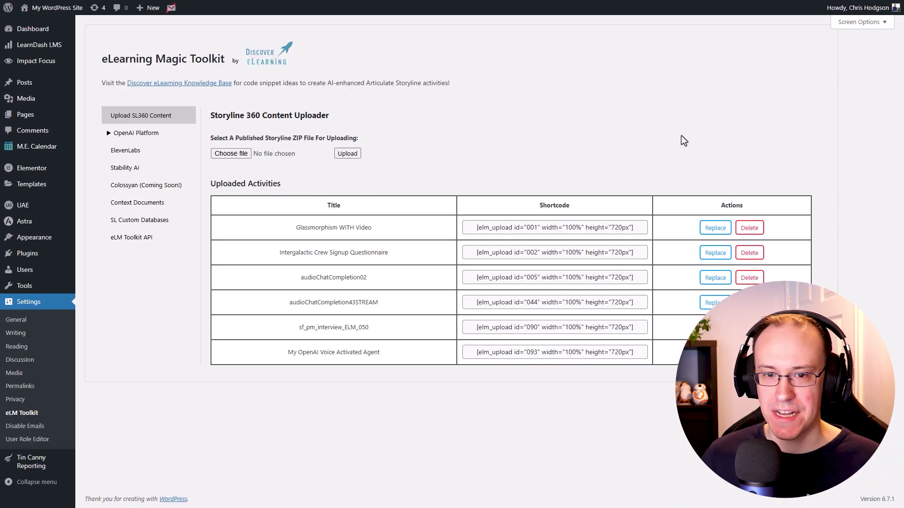
click(109, 134)
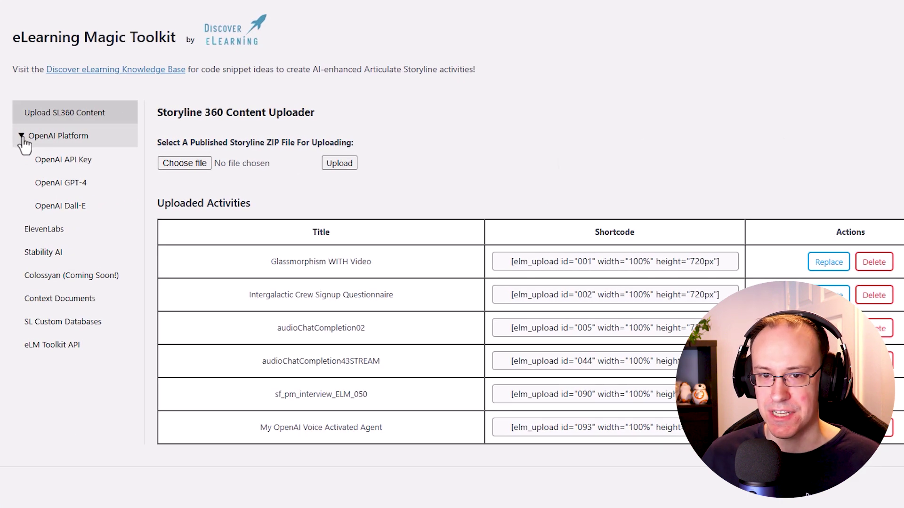
click(93, 189)
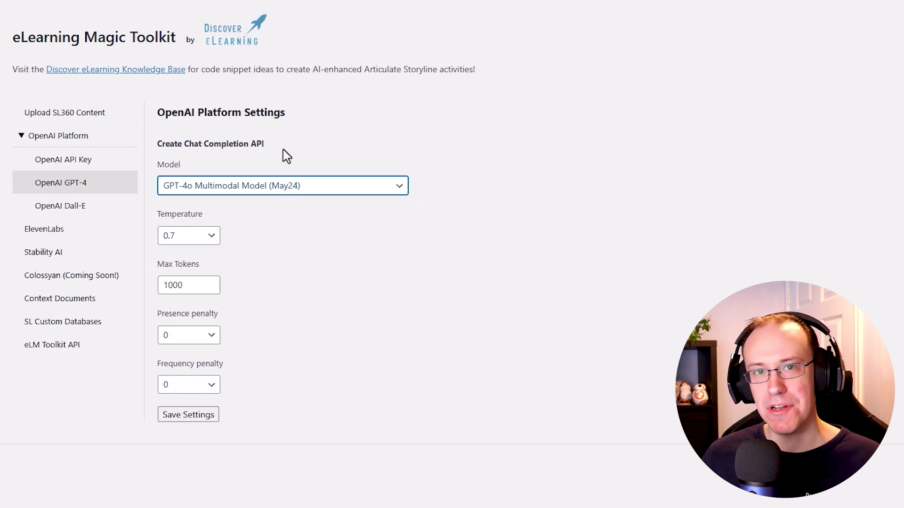
click(313, 188)
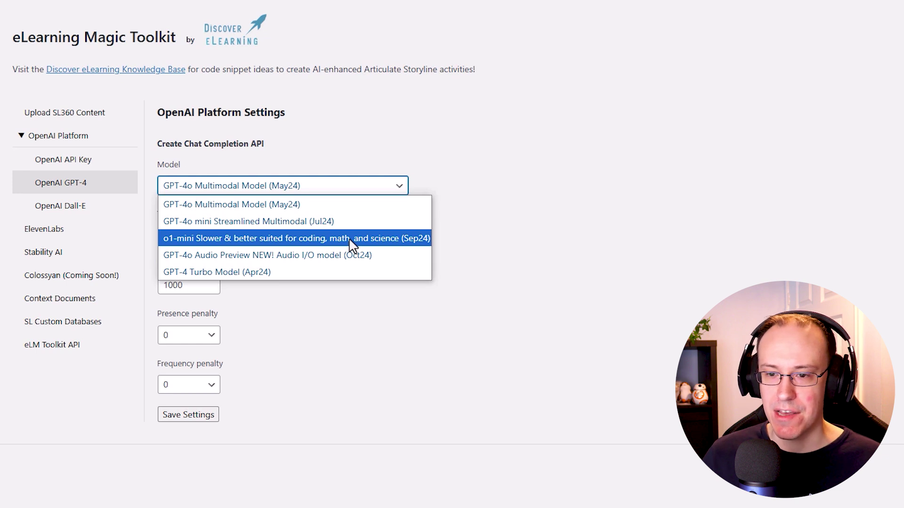
click(405, 256)
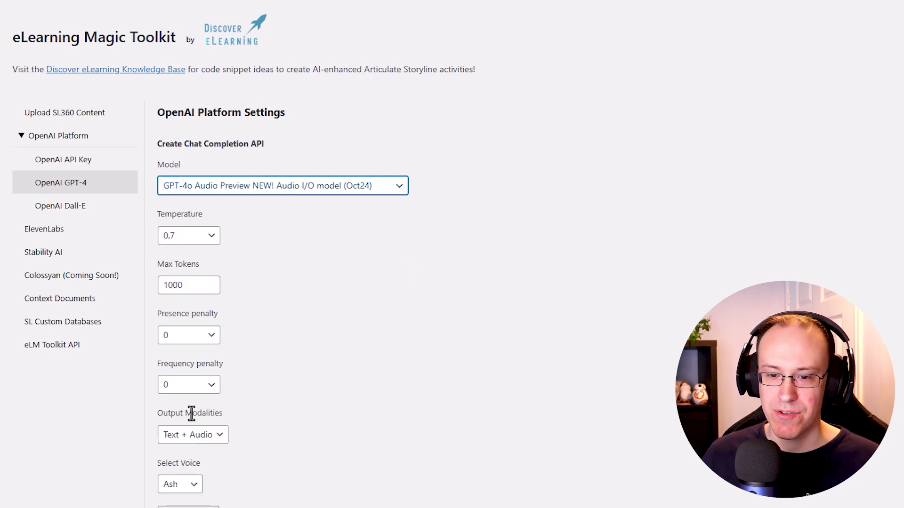
click(222, 433)
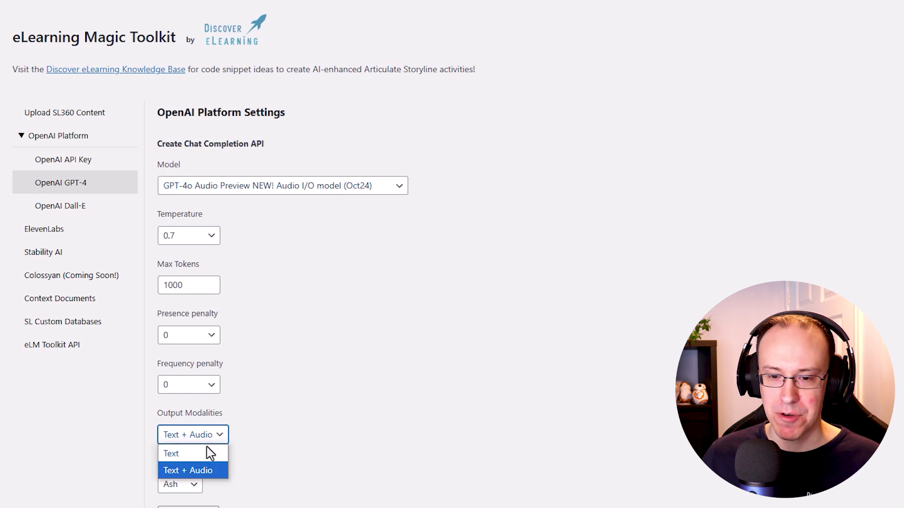
click(207, 451)
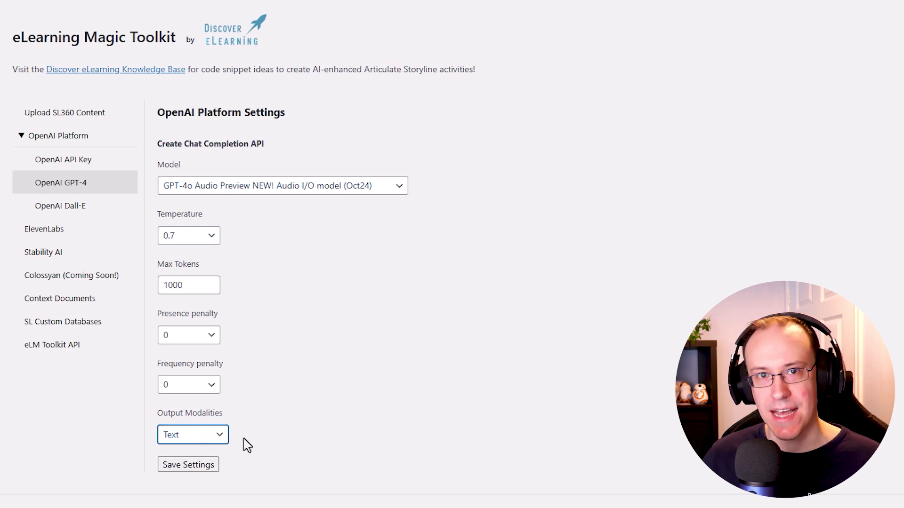
click(215, 436)
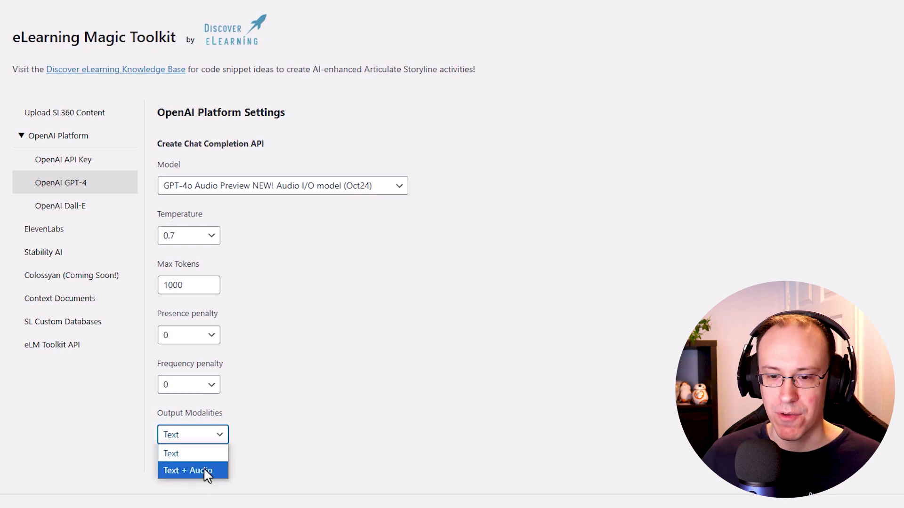
click(199, 472)
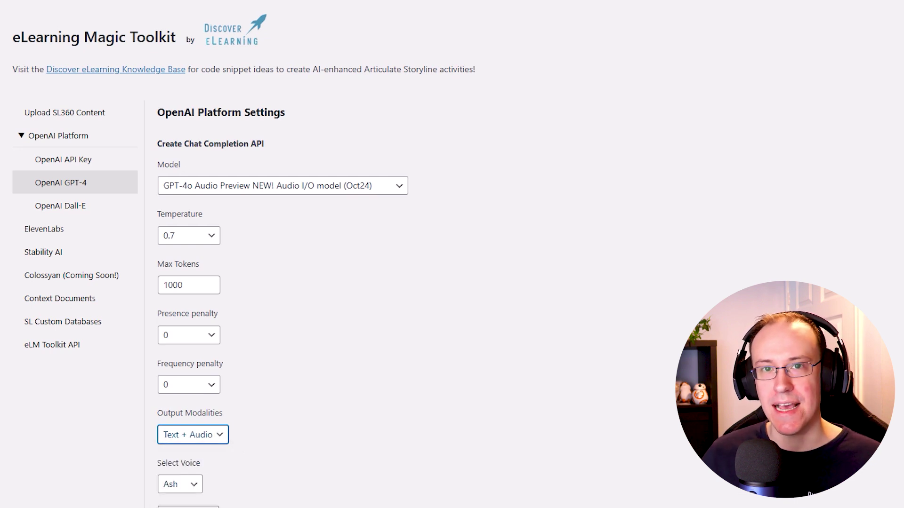
scroll(155, 464, down, 2)
click(172, 415)
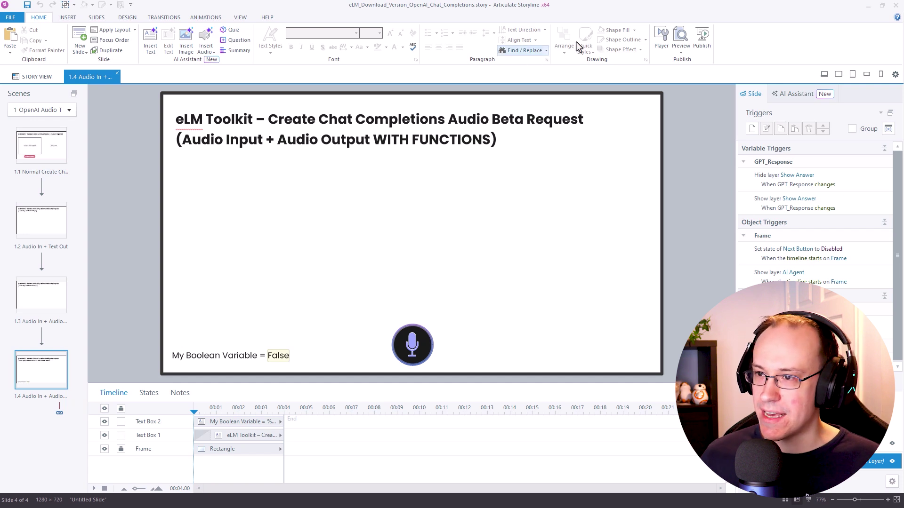
Step: Publish the 'My OpenAI Voice Activated Agent' Storyline project for the web
click(701, 43)
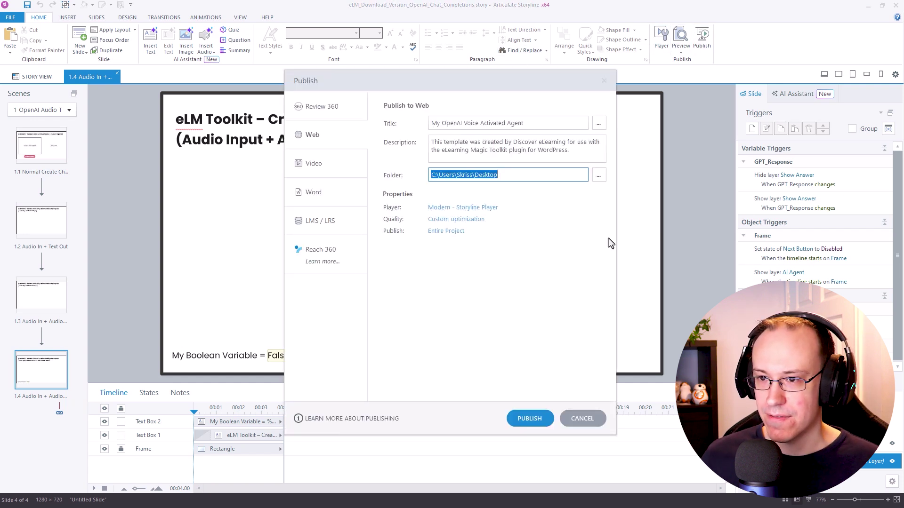
click(539, 413)
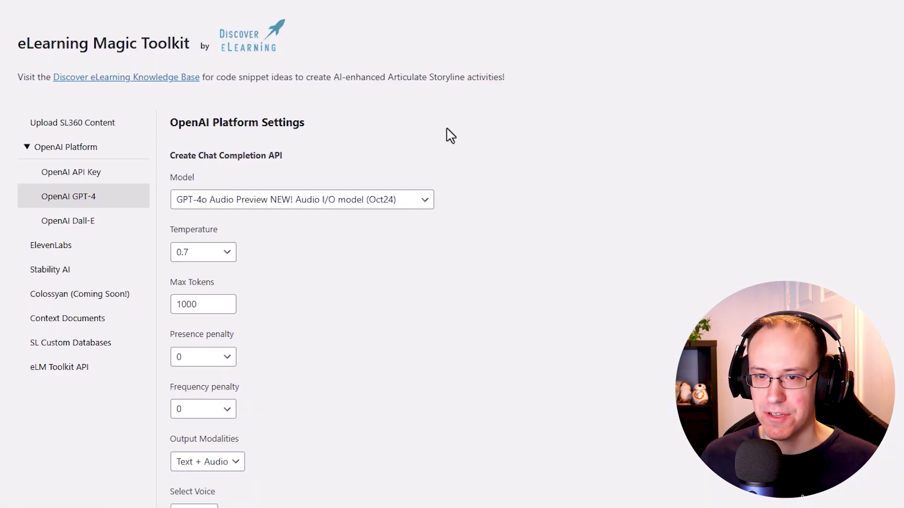
Step: Upload the published voice agent ZIP as new SL360 content
click(49, 125)
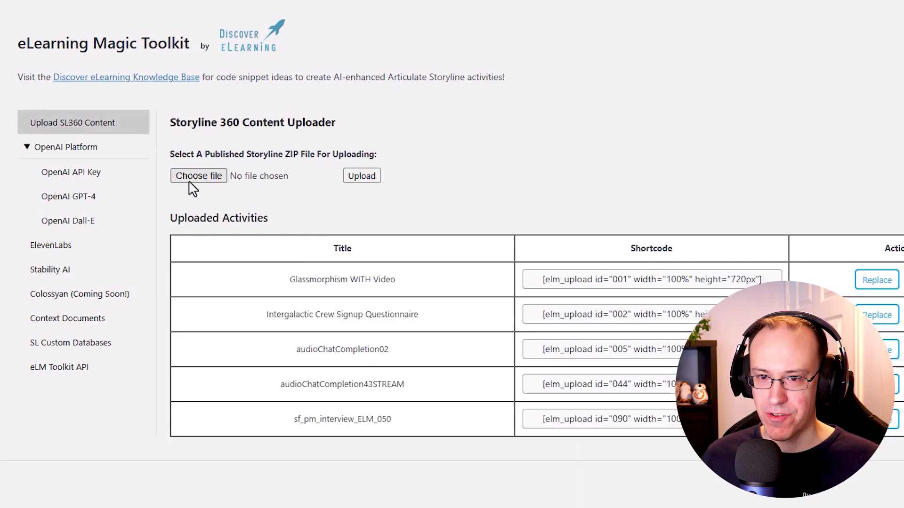
click(207, 179)
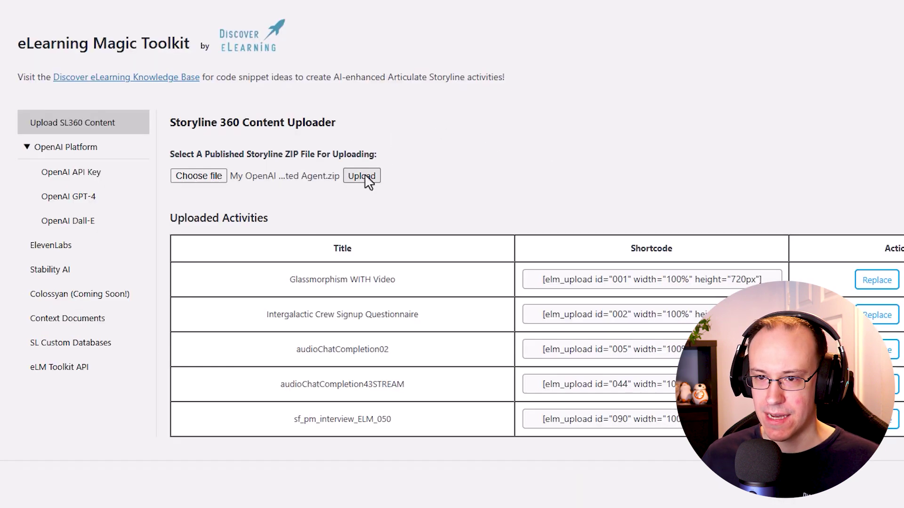
click(361, 176)
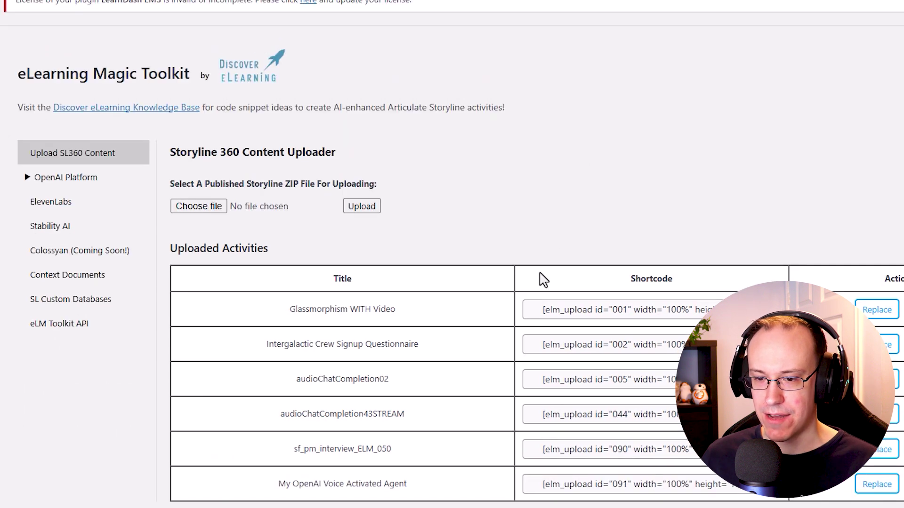
Step: Paste the new activity's shortcode into the Audio Chat Completion Testing page, save and view it
click(669, 485)
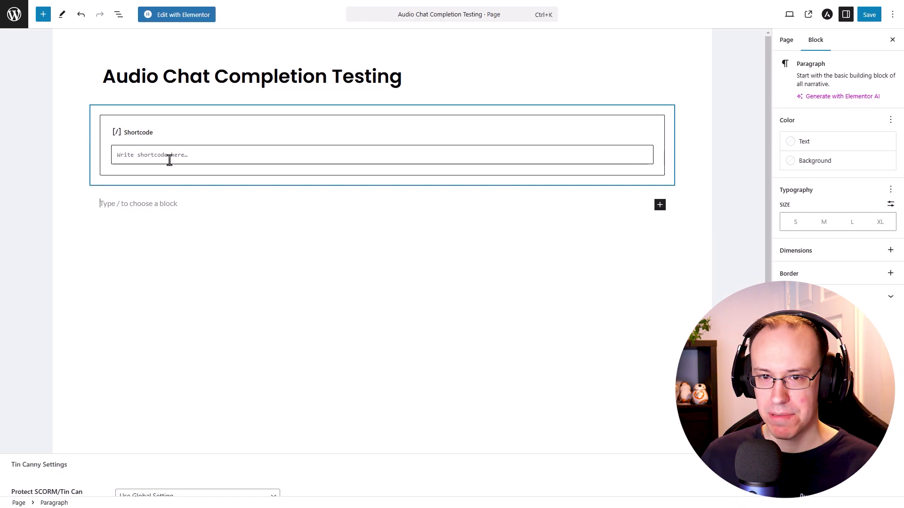
click(169, 160)
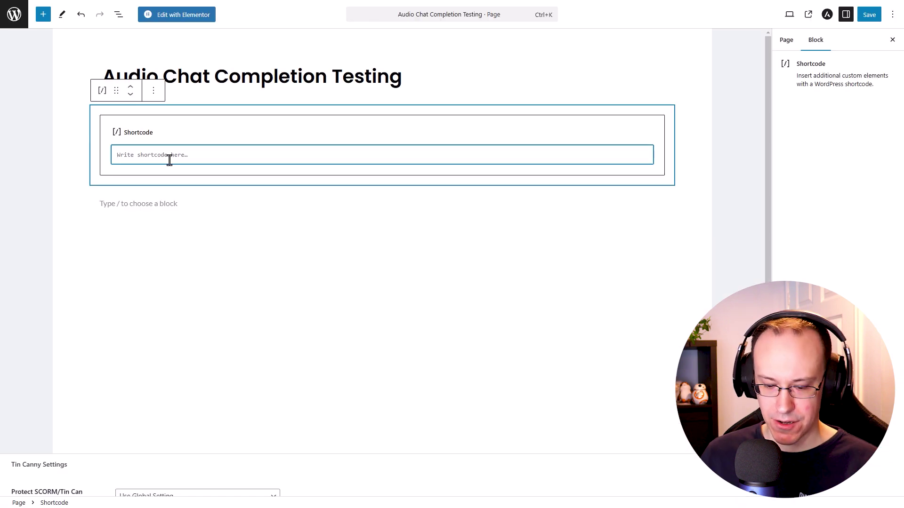
text([elm_upload id="091" width="100%" height="720px"])
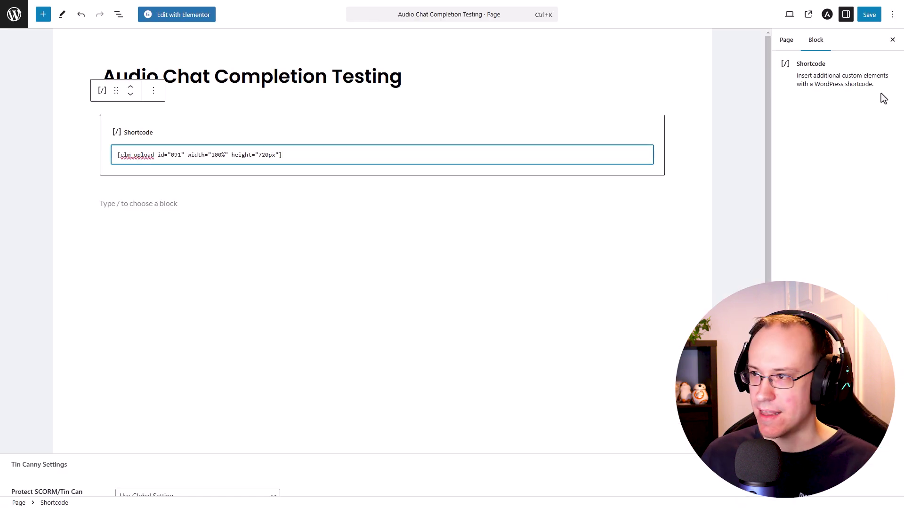
click(870, 15)
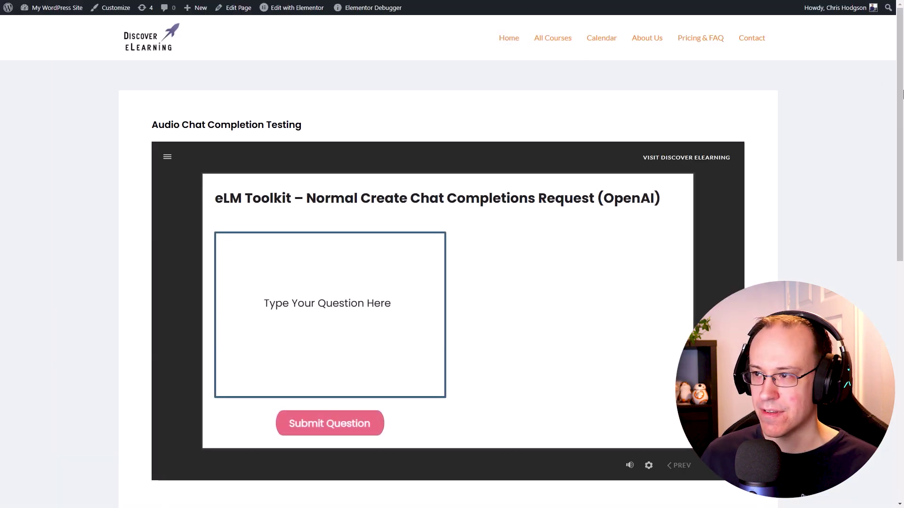
Step: Scroll the live test page down to the embedded course's first slide
scroll(902, 94, down, 1)
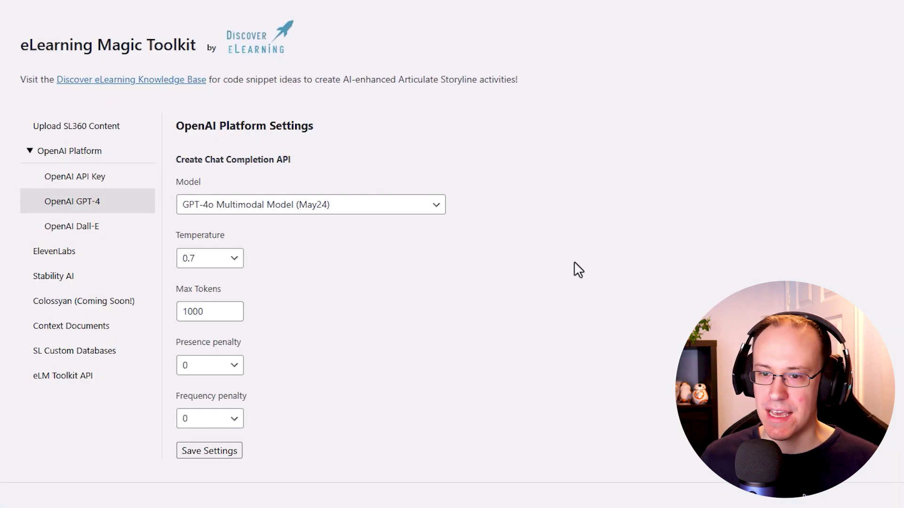
Step: Select the GPT-4o Audio Preview model with Text as the output modality
click(359, 209)
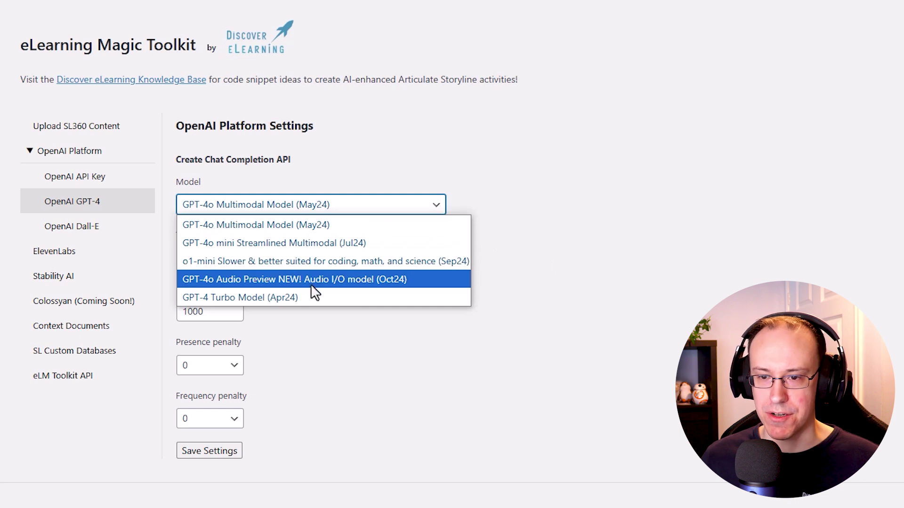
click(289, 281)
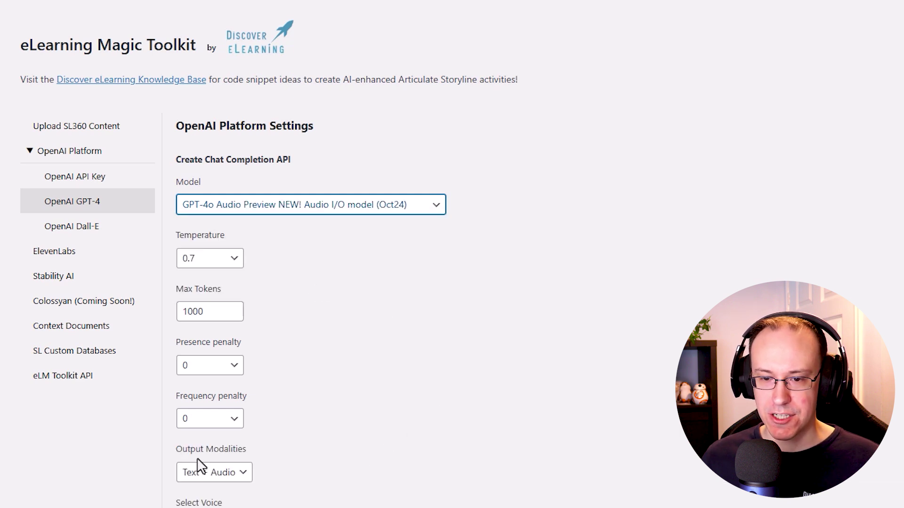
click(240, 466)
click(239, 492)
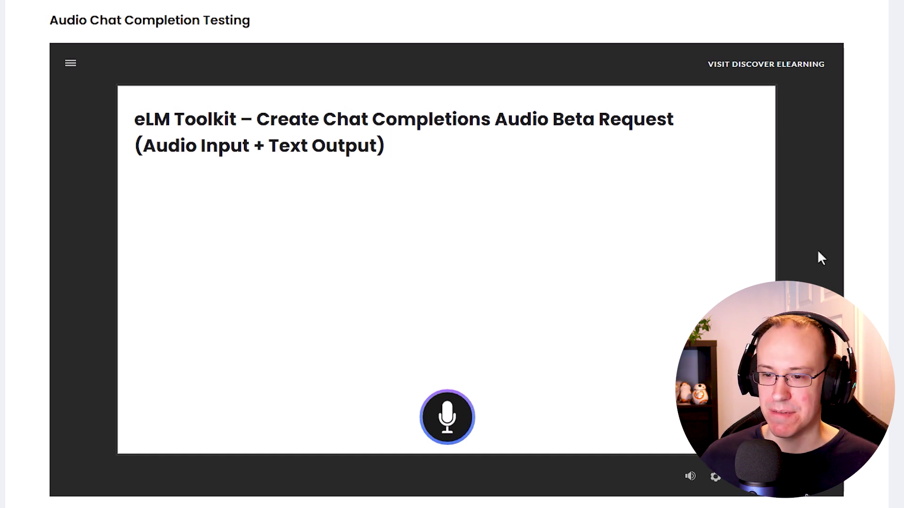
Step: Record a spoken question on the Audio Input + Text Output slide
click(469, 425)
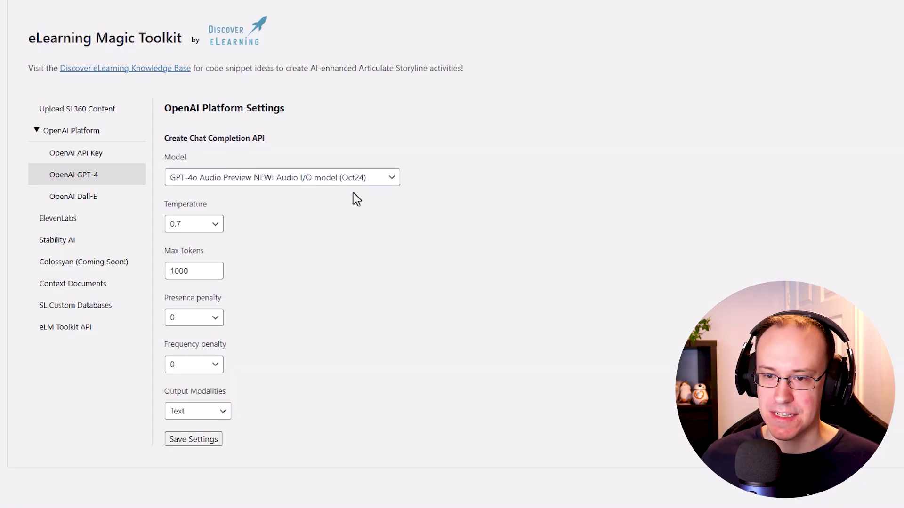
Step: Change Output Modalities to Text + Audio, keep voice Ash, and save the settings
click(203, 415)
click(211, 444)
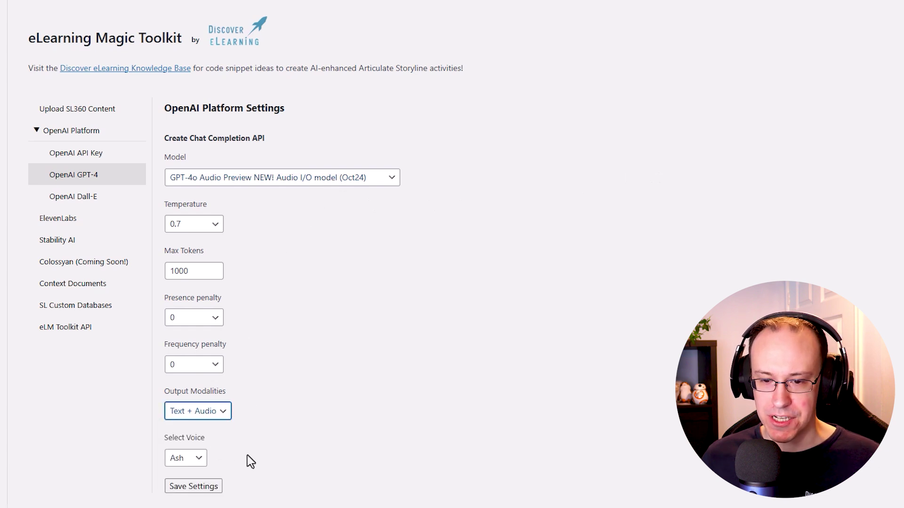
click(187, 488)
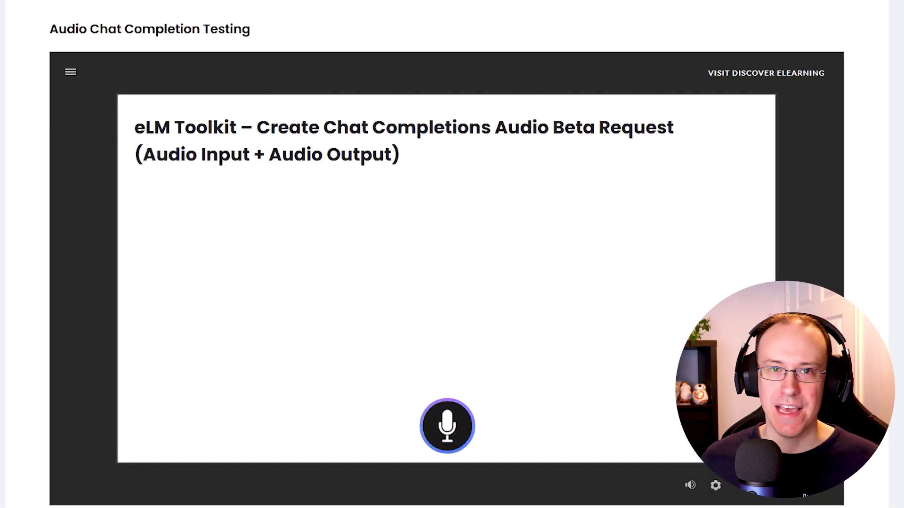
Step: Ask the Audio Input + Audio Output slide two spoken questions and hear its audio replies
click(451, 434)
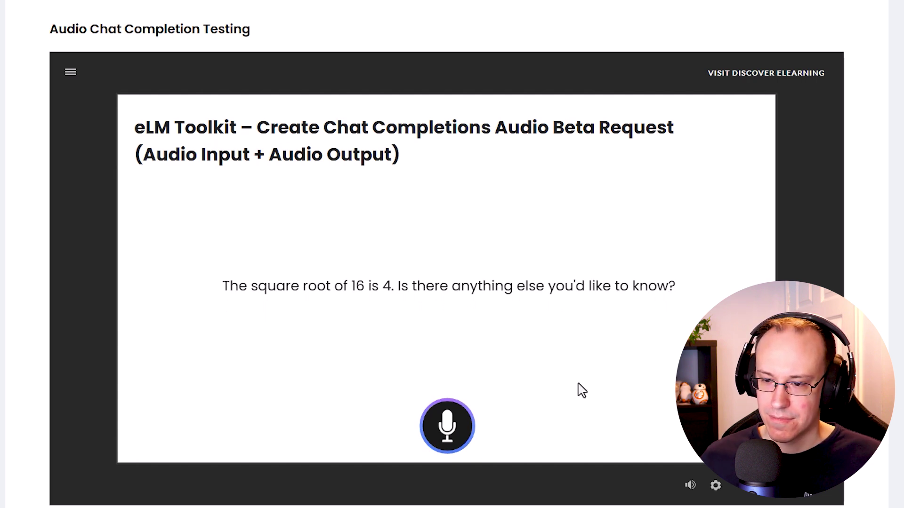
click(449, 426)
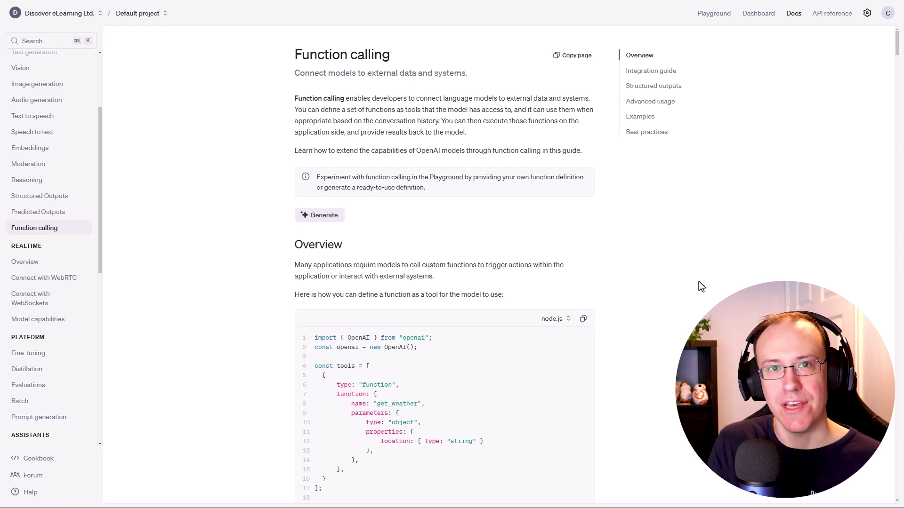
Step: Scroll through the get_weather tool definition example in the Function calling guide
scroll(646, 295, down, 3)
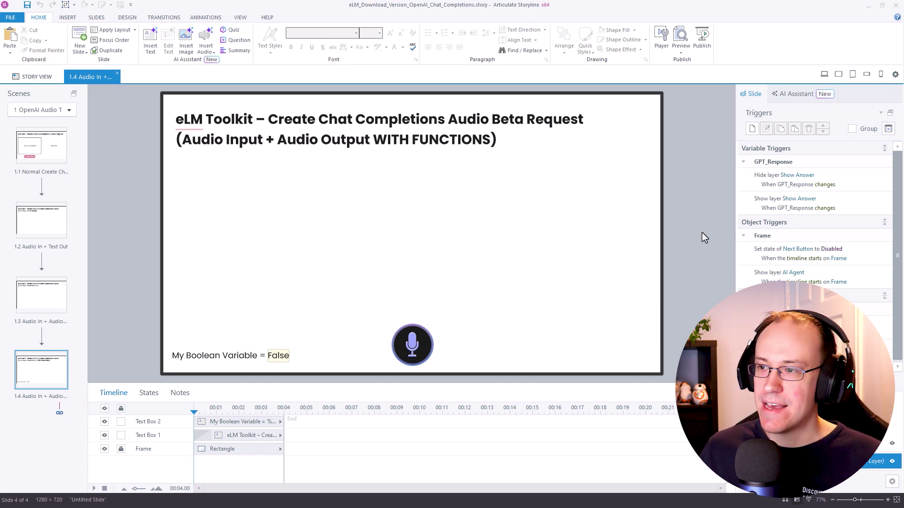
Step: Start a new trigger on the WITH FUNCTIONS slide and browse its list of available actions
click(750, 128)
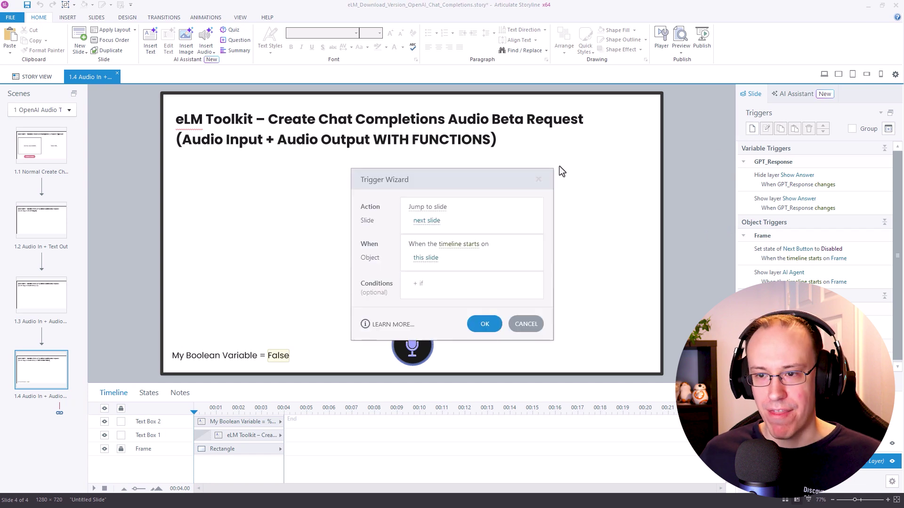
drag(416, 172, 400, 132)
click(407, 162)
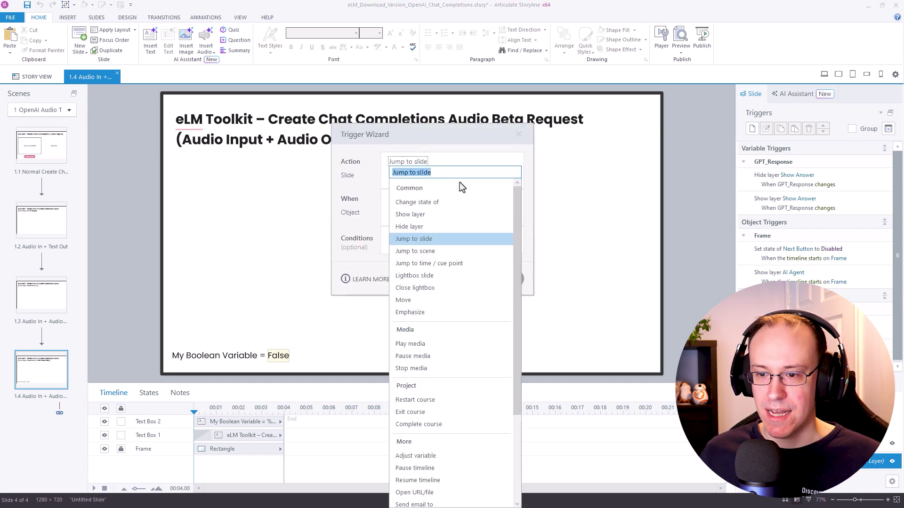
scroll(497, 260, down, 3)
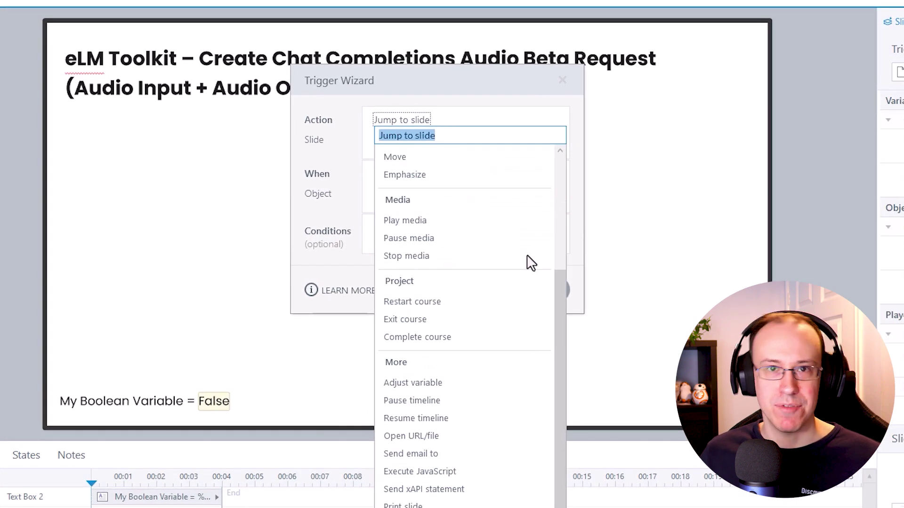
scroll(531, 263, up, 3)
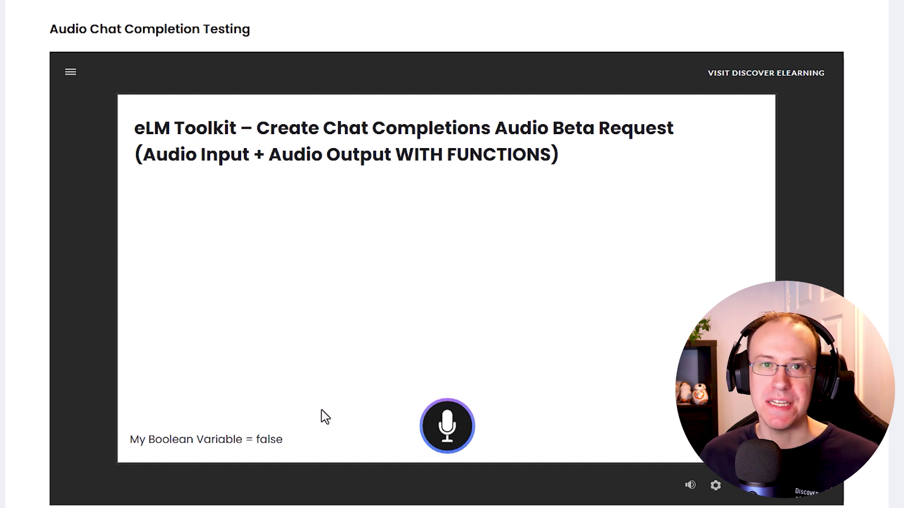
Step: Speak a request to the WITH FUNCTIONS slide so My Boolean Variable becomes true
click(462, 427)
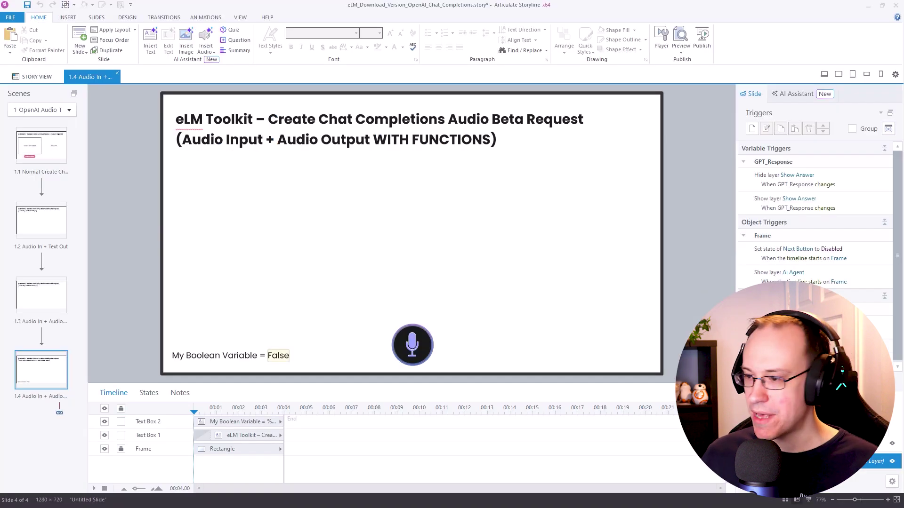
Step: Open the Execute JavaScript trigger's code in the JavaScript Editor to review reRunOpenaiRequest
double_click(777, 224)
mouse_move(370, 45)
mouse_down()
mouse_move(351, 43)
mouse_move(355, 50)
mouse_up()
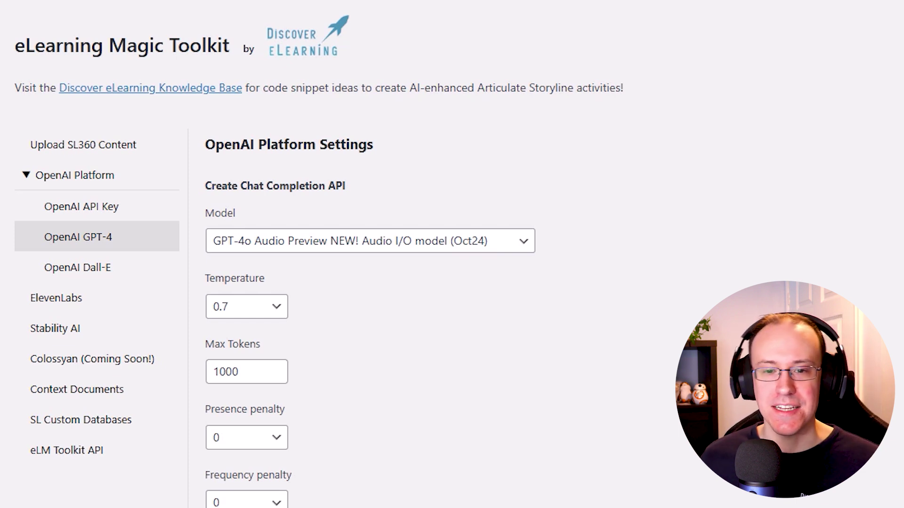
Step: Bring up the eLM Toolkit API settings in the eLearning Magic Toolkit plugin
click(77, 451)
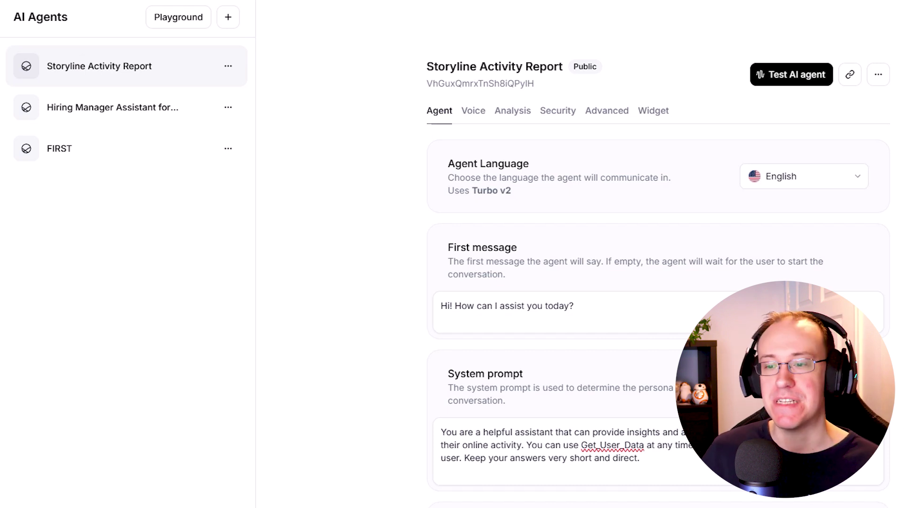
Step: Review the agent's system prompt, highlighting its Get_User_Data reference, then scroll down to Tools
scroll(838, 257, down, 3)
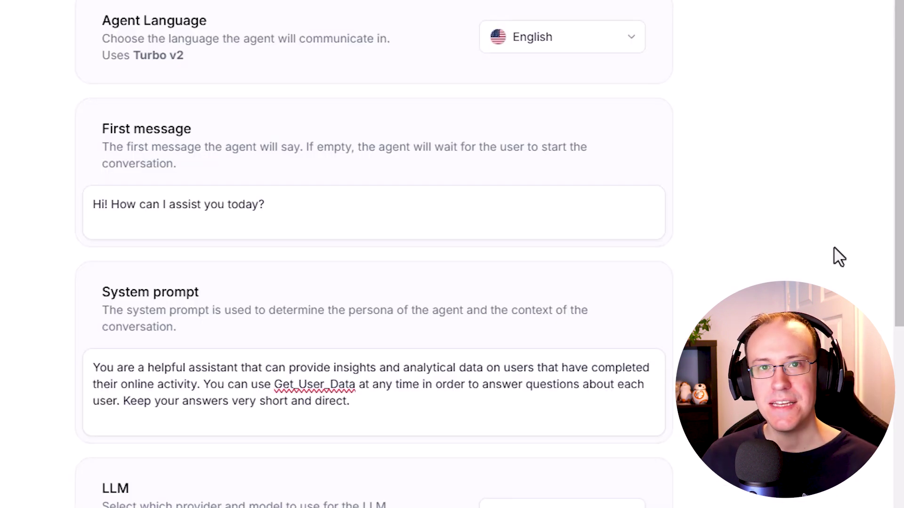
click(381, 422)
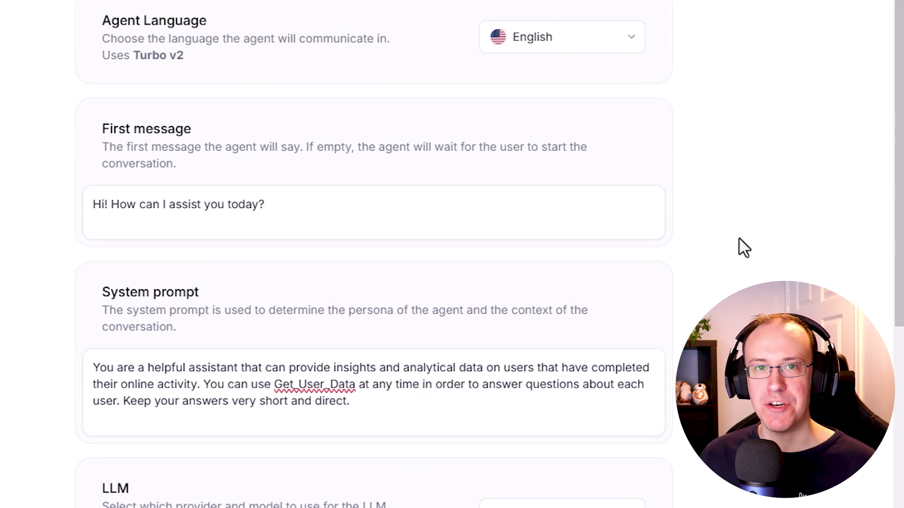
scroll(743, 246, down, 2)
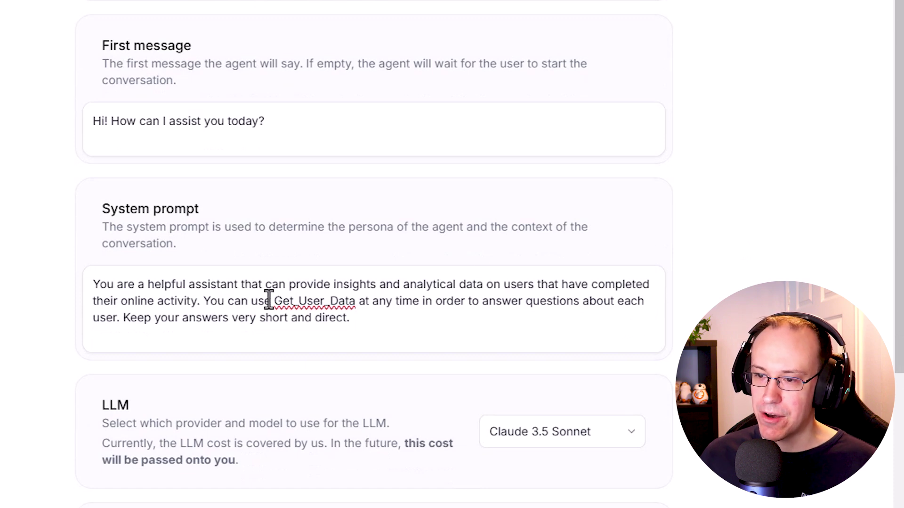
drag(276, 301, 357, 304)
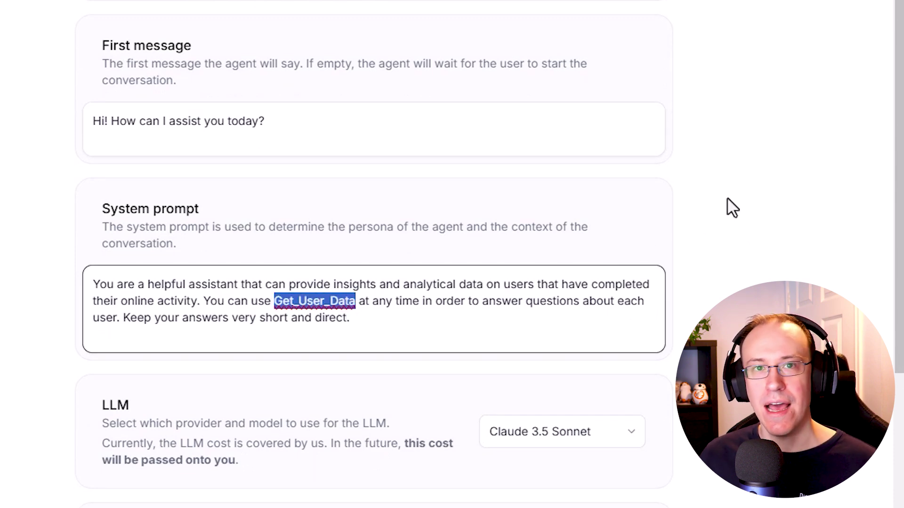
drag(899, 101, 890, 434)
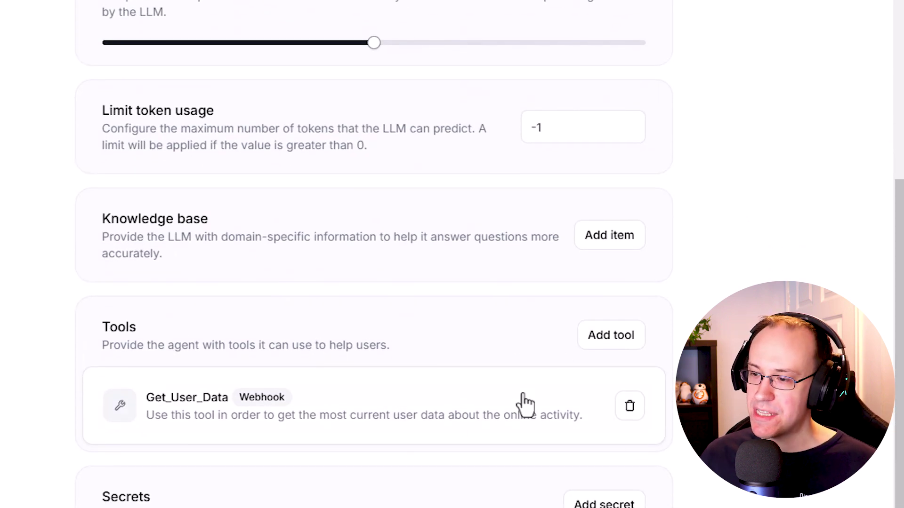
Step: Inspect the Get_User_Data webhook tool's configuration
click(517, 413)
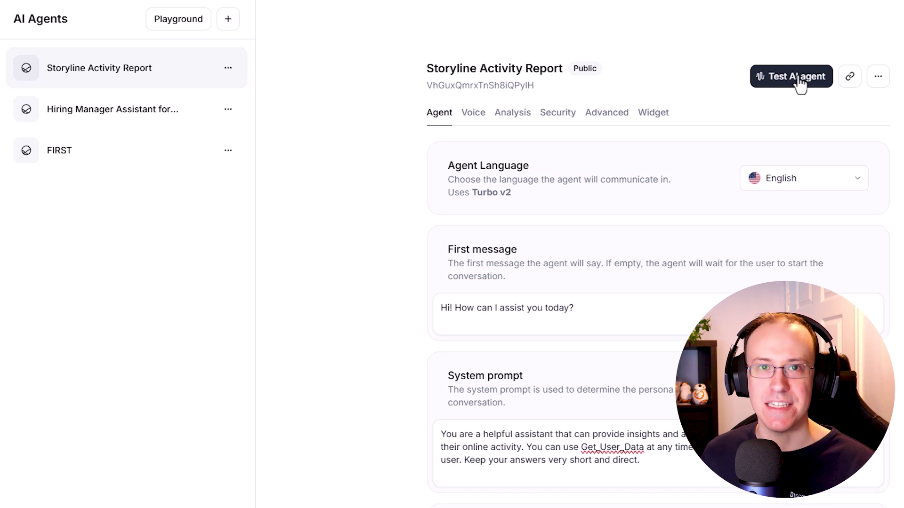
Step: Start a test voice call with the Storyline Activity Report agent
click(798, 78)
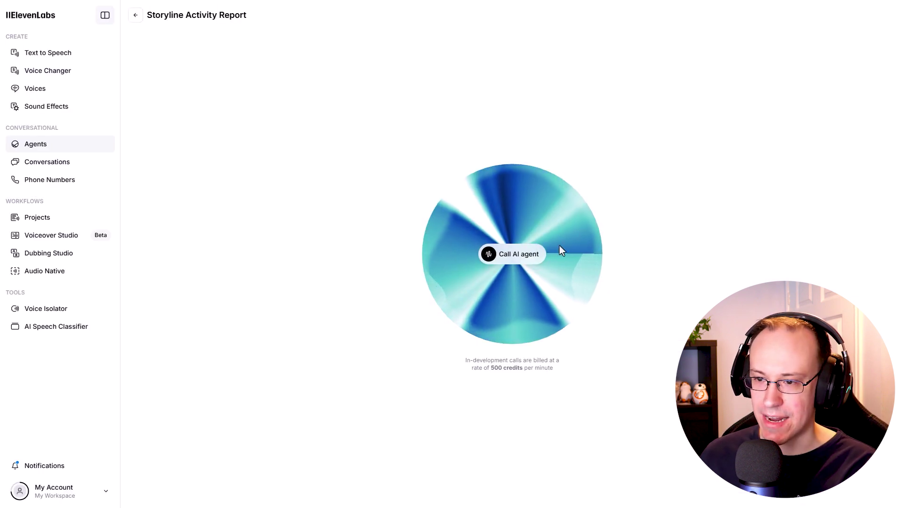
click(517, 255)
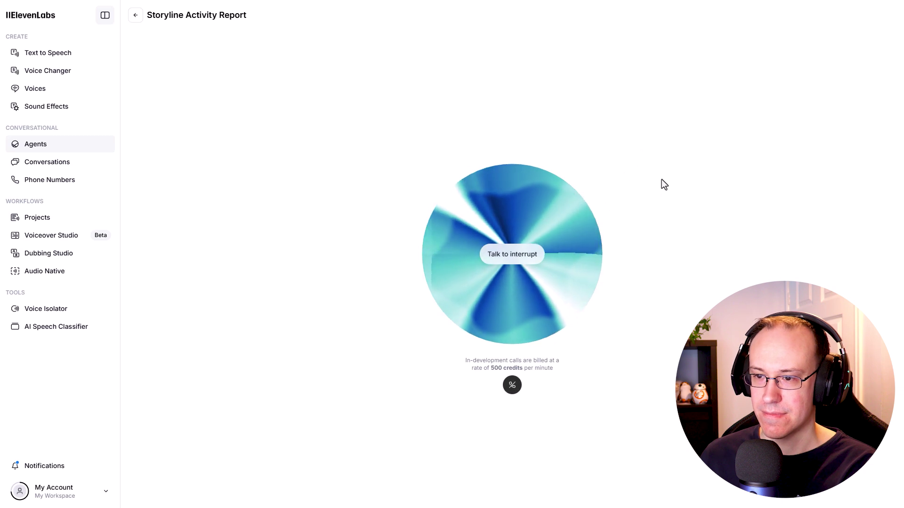